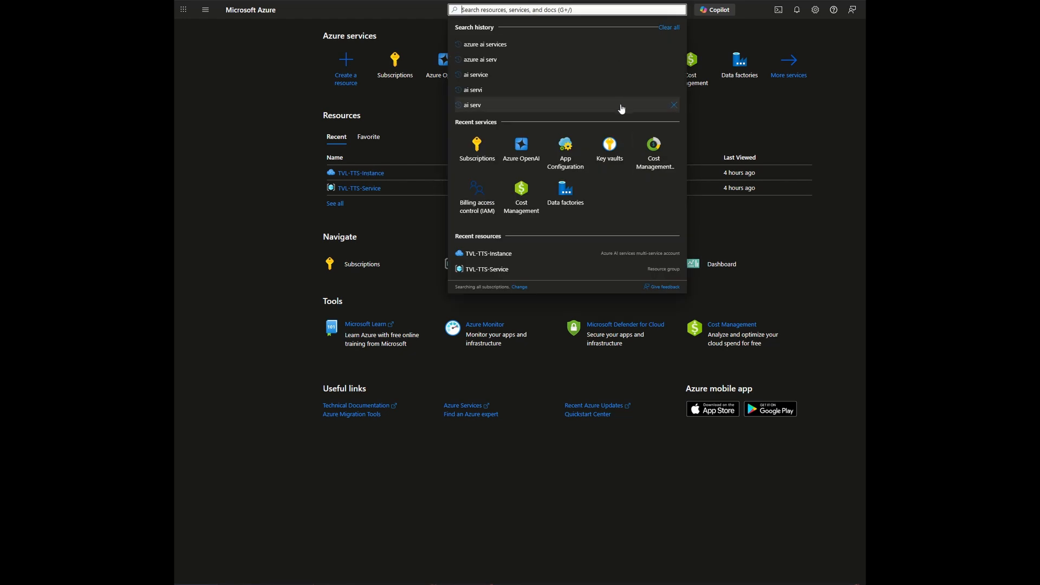
- Search the portal for "azure ai service" and start creating an Azure AI services resource from the Marketplace result
{"action": "type", "text": "azure"}
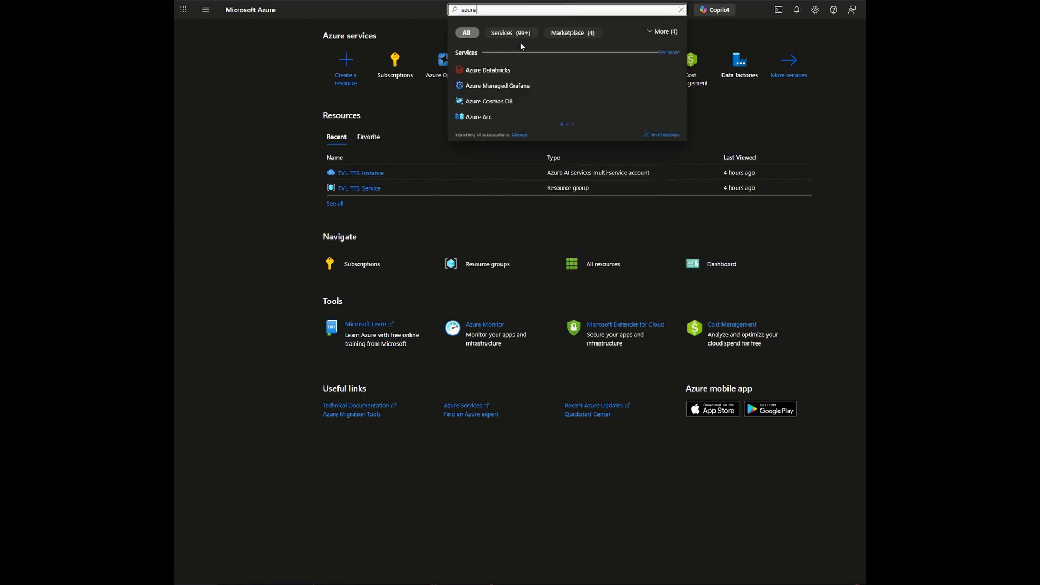
{"action": "type", "text": " ai service"}
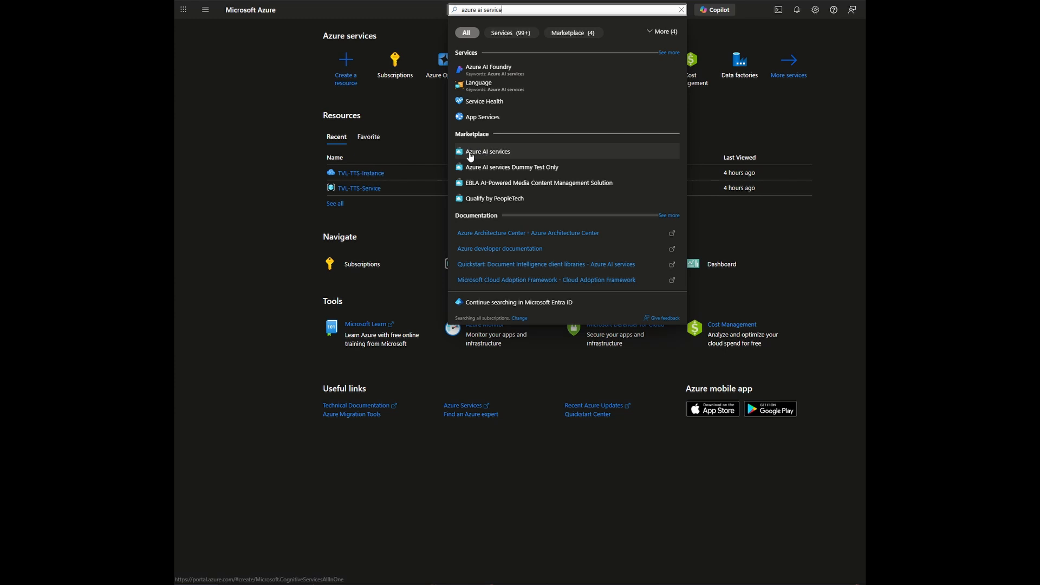
{"action": "left_click", "coordinate": [522, 152]}
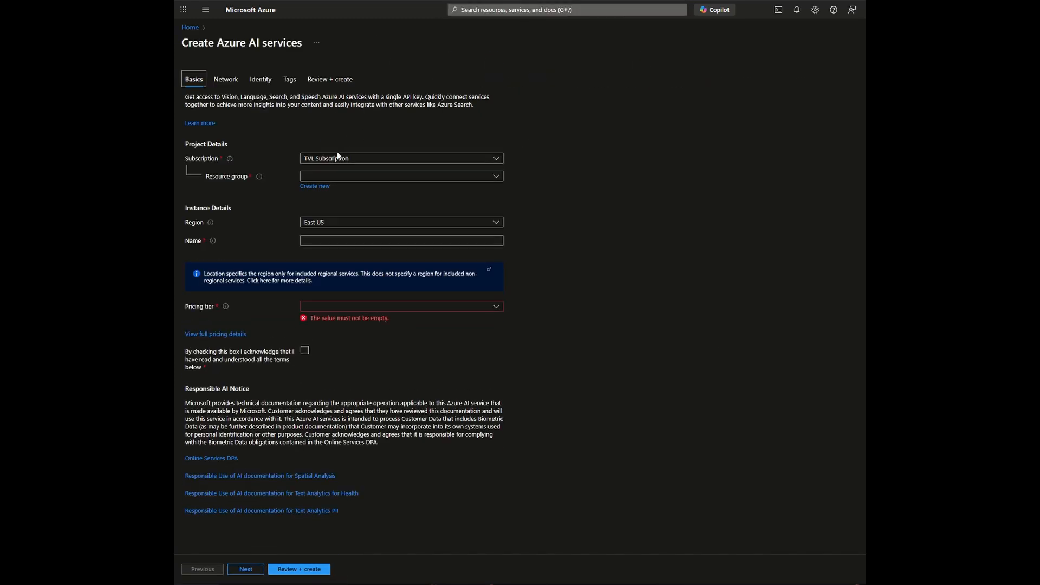
- Choose TVL Subscription and create a new resource group named TTSRG for the Azure AI services resource
{"action": "left_click", "coordinate": [358, 159]}
{"action": "left_click", "coordinate": [339, 187]}
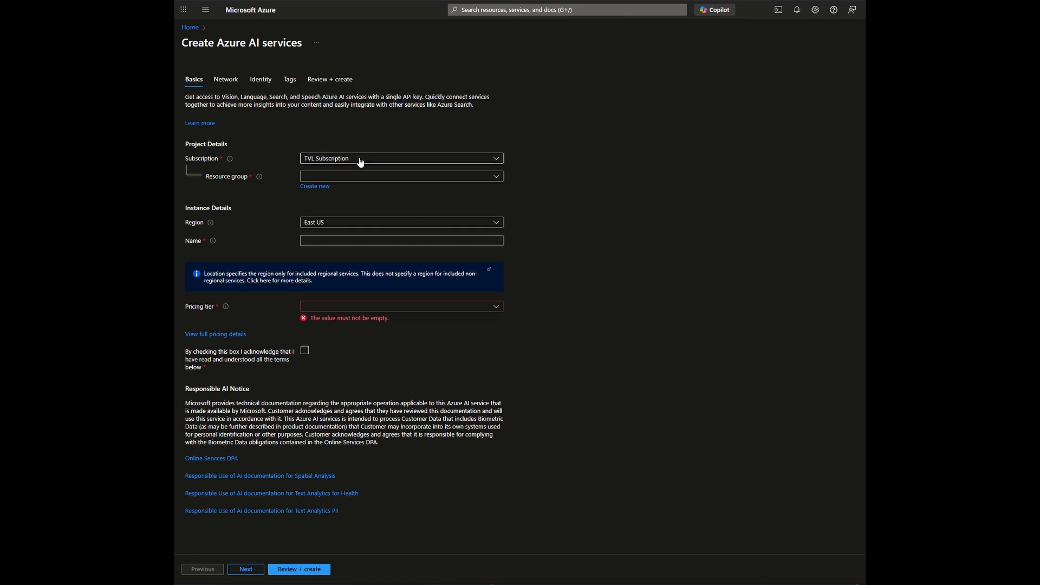
{"action": "left_click", "coordinate": [314, 186]}
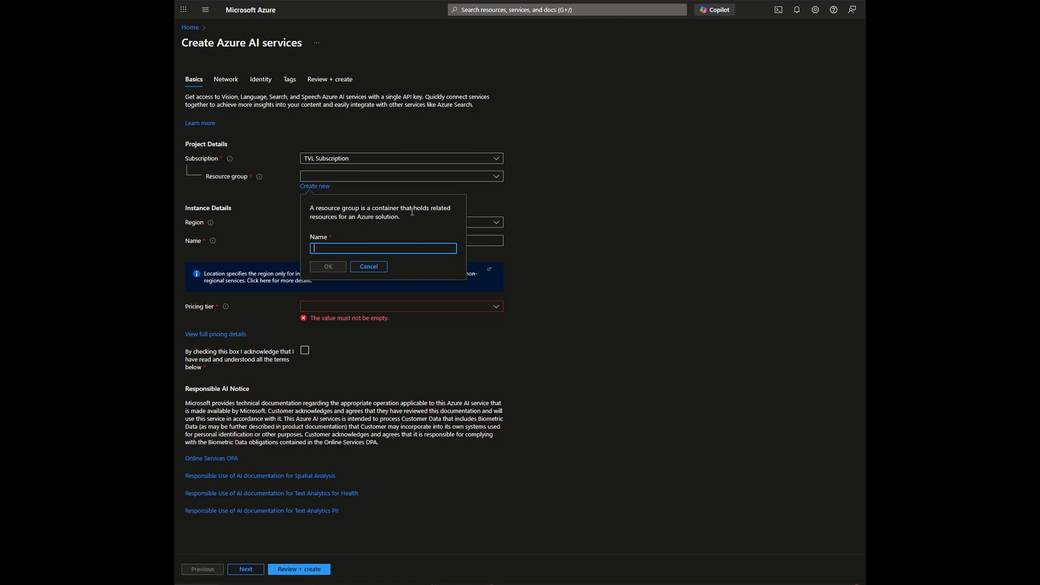
{"action": "type", "text": "TTSRG"}
{"action": "key", "text": "Return"}
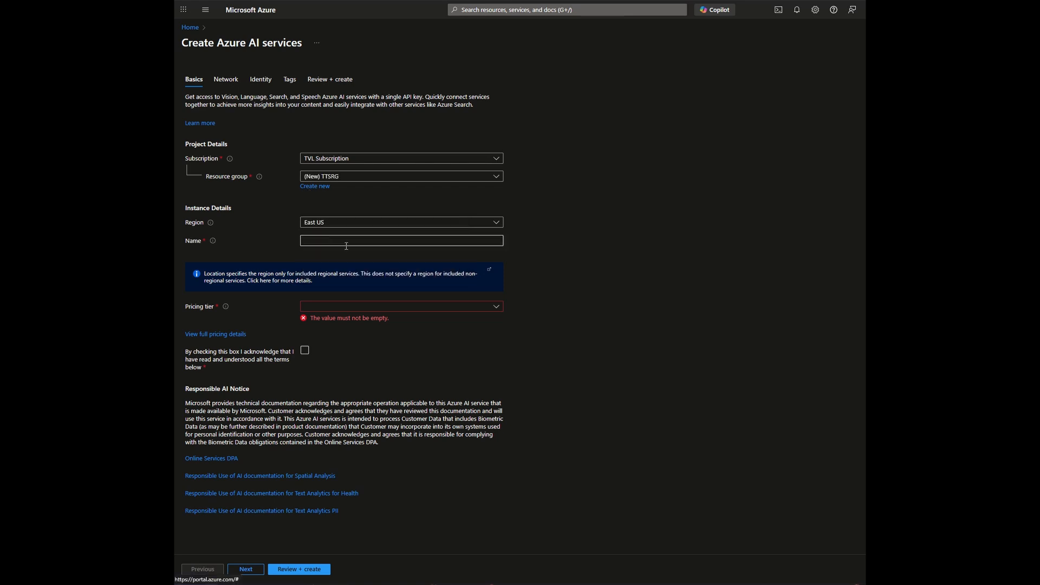
- Name the instance EastUsRegionInstance and set its pricing tier to Standard S0
{"action": "left_click", "coordinate": [341, 236]}
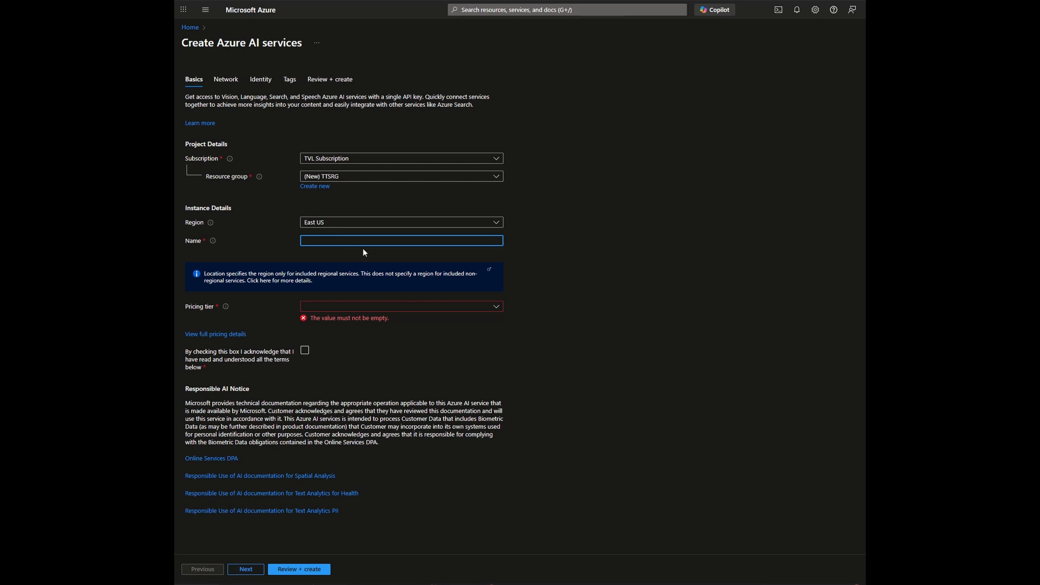
{"action": "type", "text": "EastUsRegionInstance"}
{"action": "left_click", "coordinate": [304, 307]}
{"action": "left_click", "coordinate": [332, 321]}
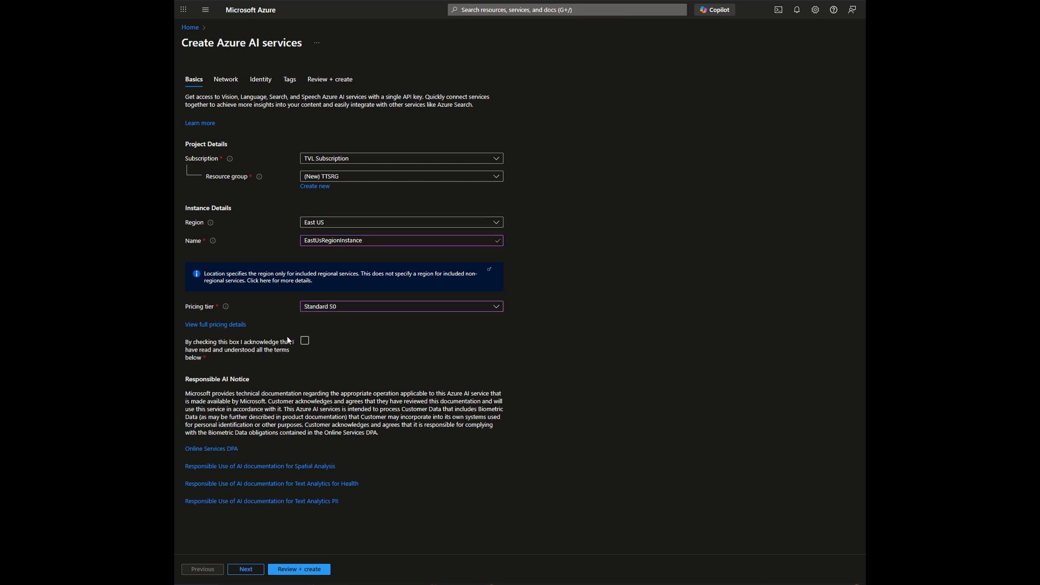
- Acknowledge the terms, review the configuration and create the Azure AI services resource
{"action": "left_click", "coordinate": [305, 341]}
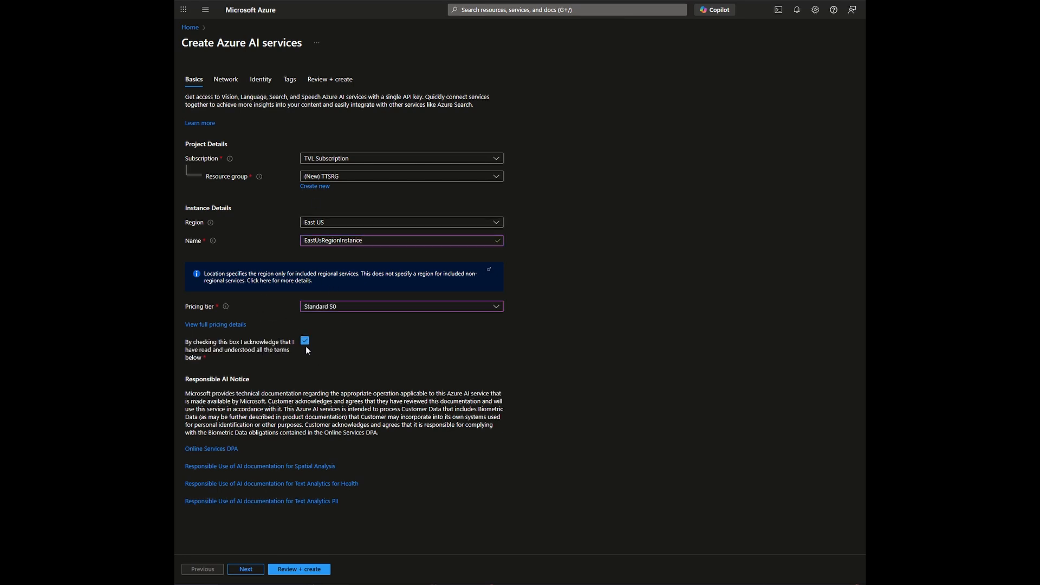
{"action": "left_click", "coordinate": [317, 567]}
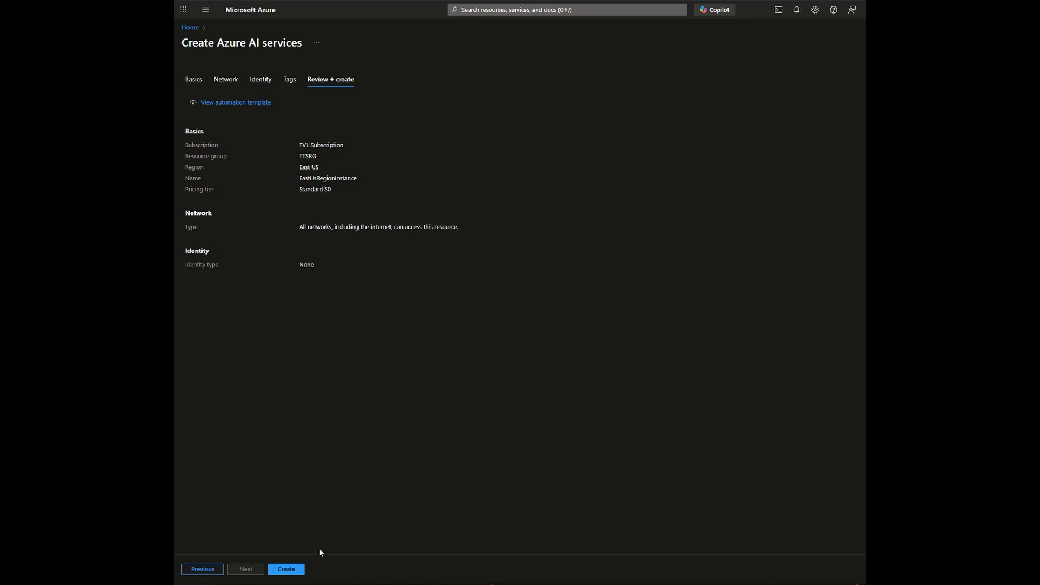
{"action": "left_click", "coordinate": [291, 572]}
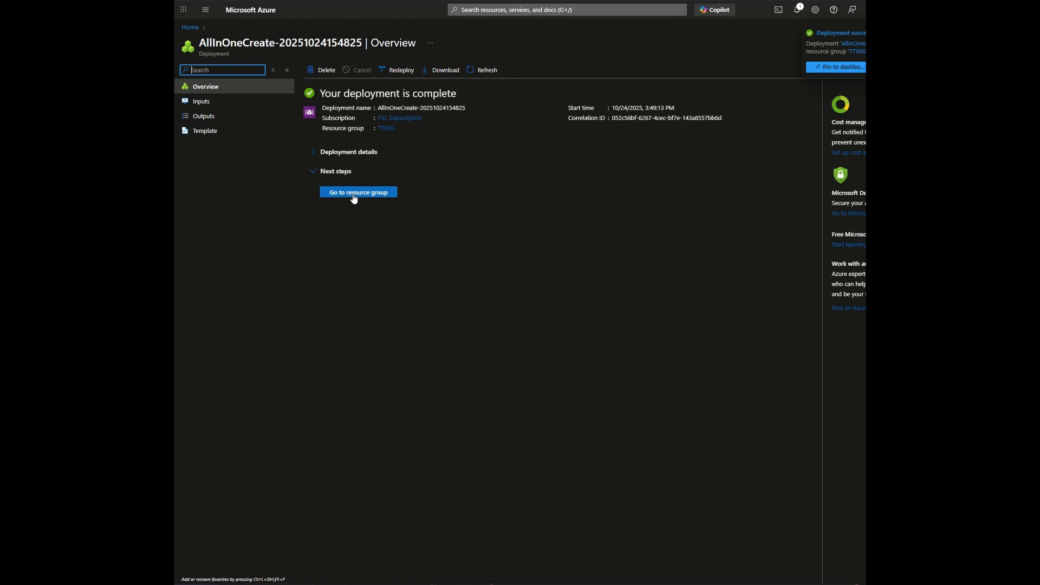
- Go to the TTSRG resource group and reopen it from the full list of recent resources
{"action": "left_click", "coordinate": [354, 194]}
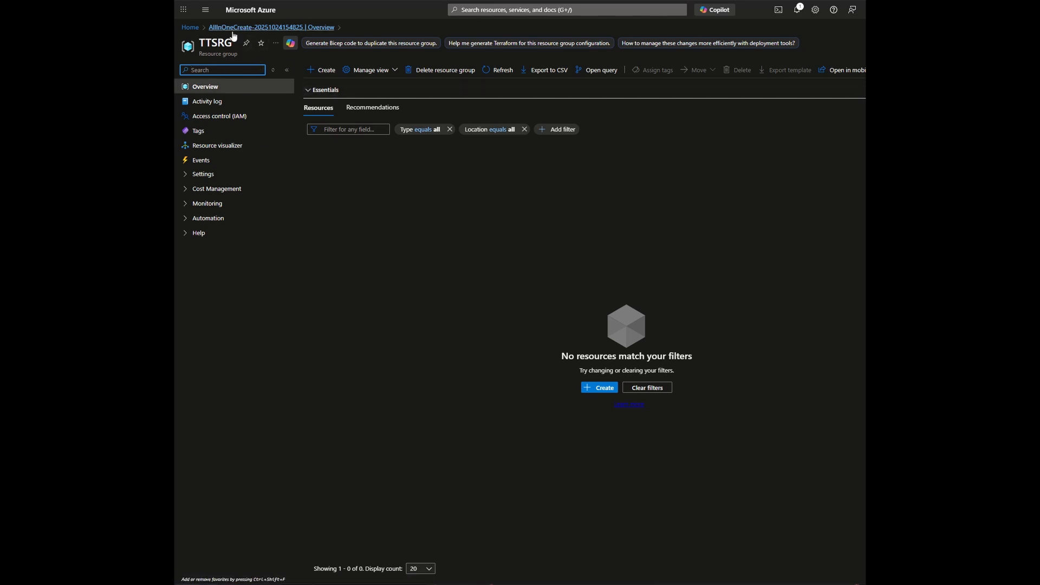
{"action": "left_click", "coordinate": [197, 32]}
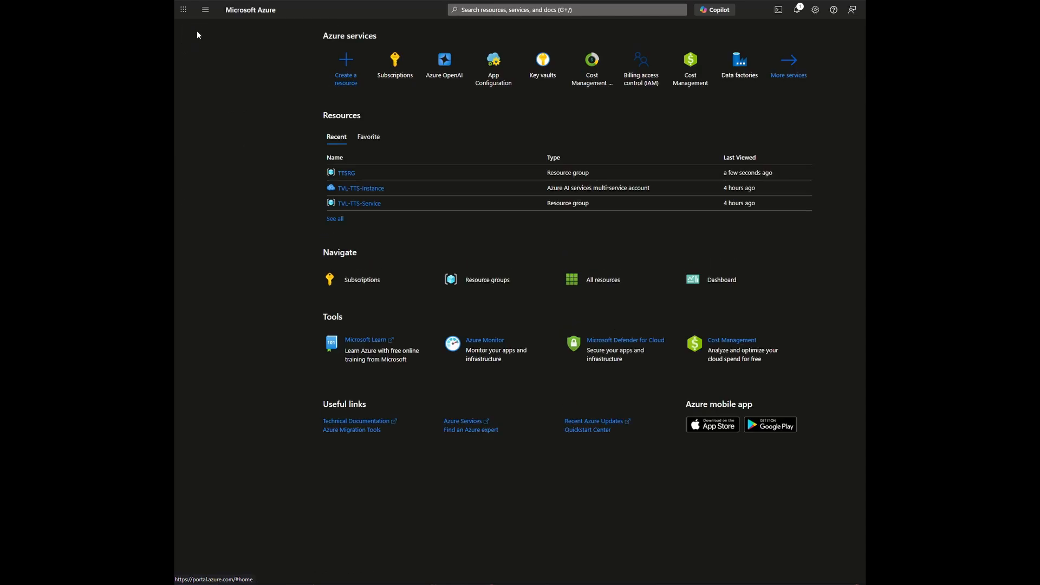
{"action": "left_click", "coordinate": [333, 218]}
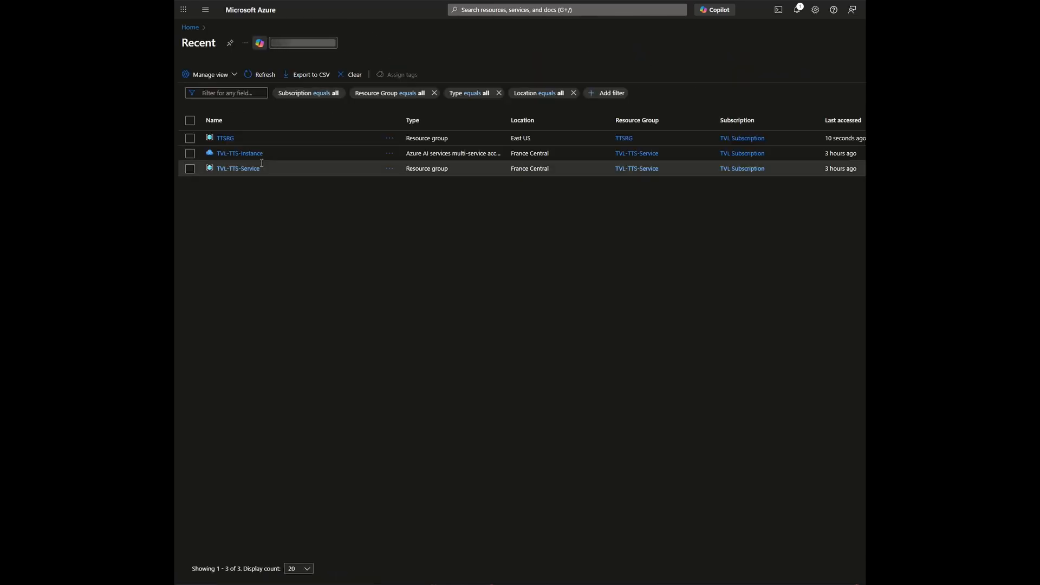
{"action": "left_click", "coordinate": [226, 139]}
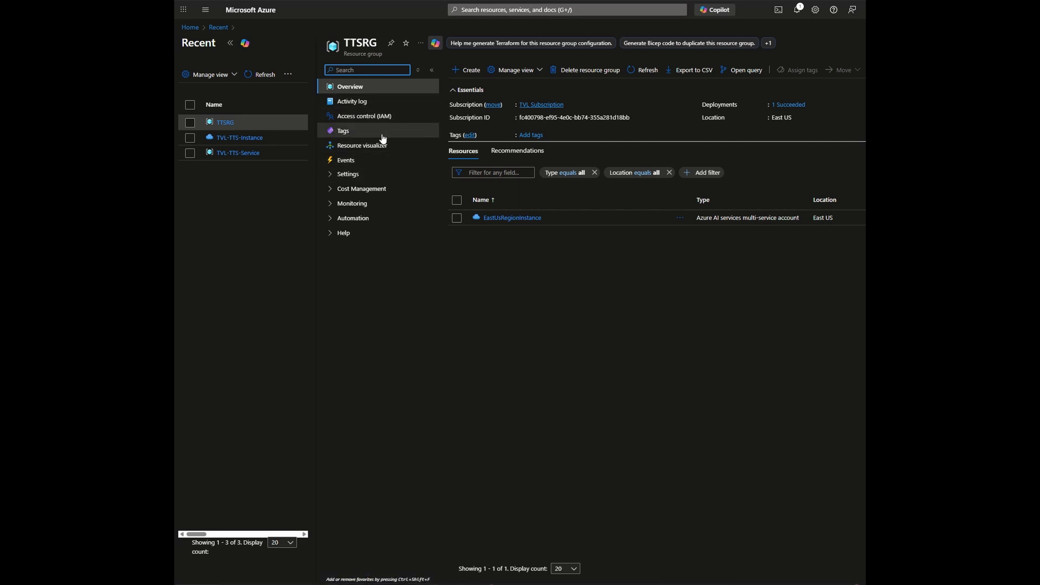
{"action": "left_click", "coordinate": [467, 70]}
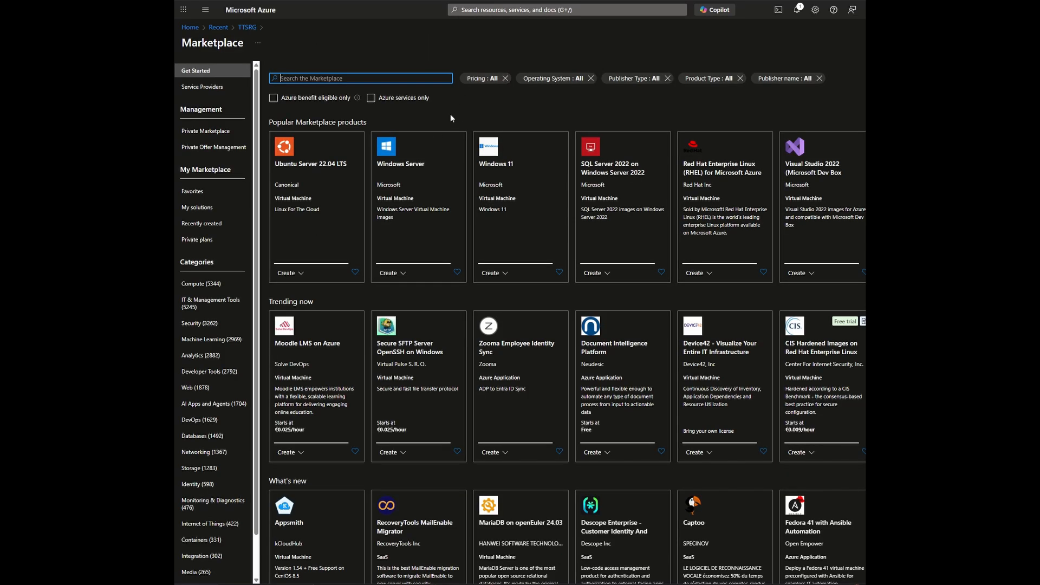
{"action": "key", "text": "alt+Left"}
{"action": "key", "text": "alt+Left"}
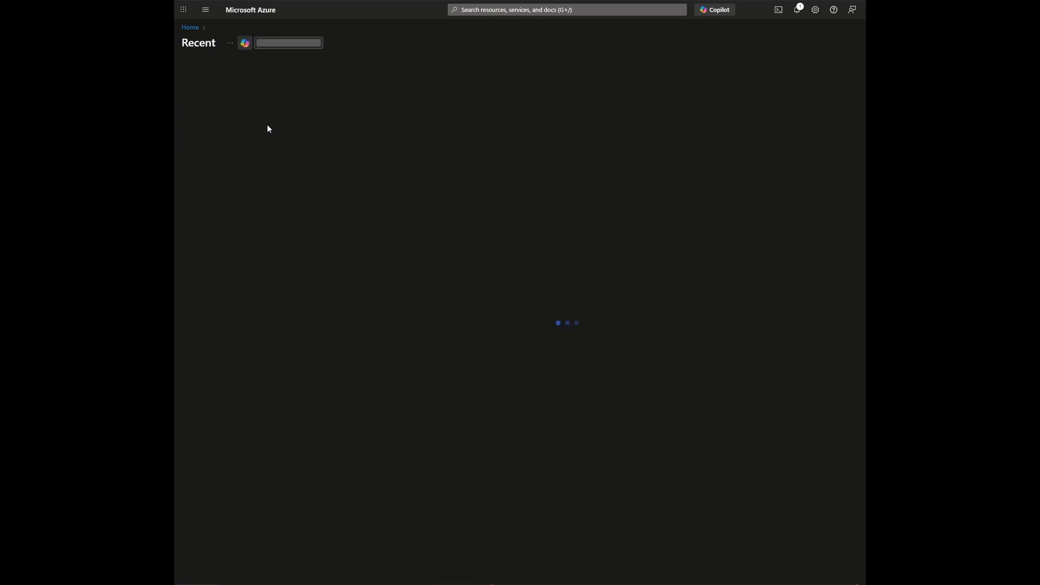
{"action": "left_click", "coordinate": [227, 168]}
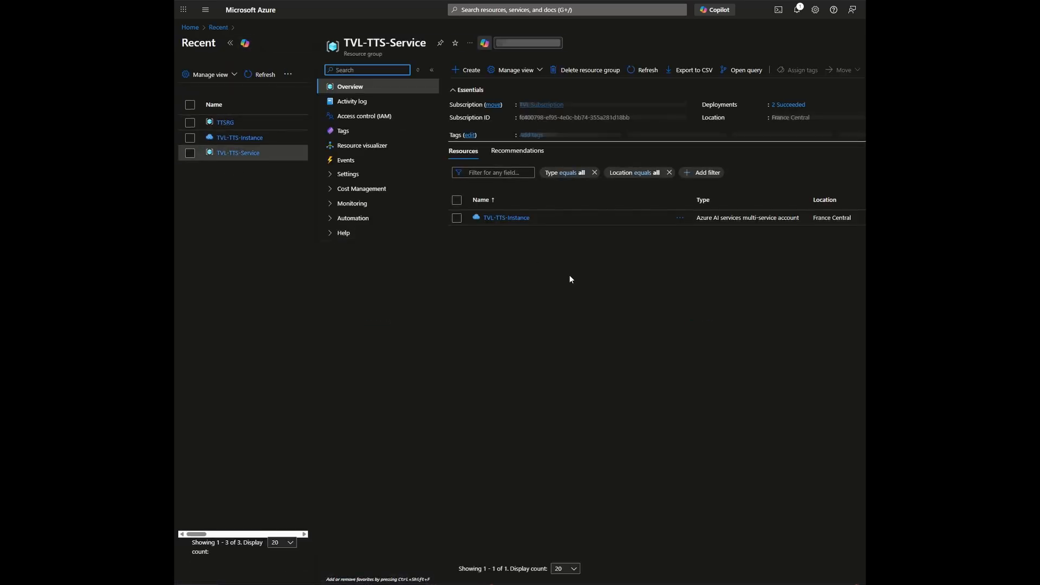
{"action": "left_click", "coordinate": [527, 224]}
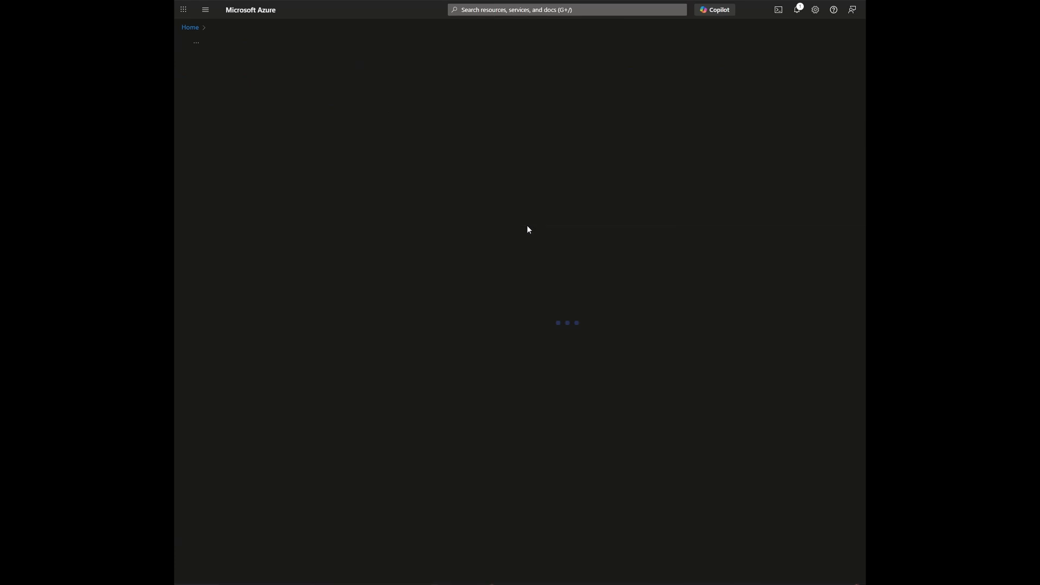
{"action": "left_click", "coordinate": [226, 141]}
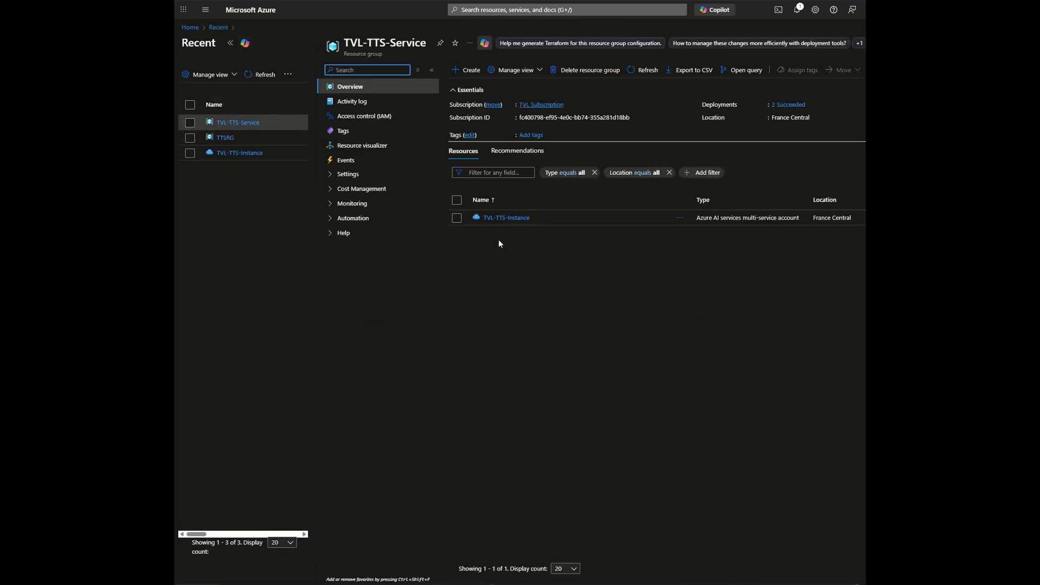
- Open EastUsRegionInstance in the TTSRG resource group and copy KEY 1 from its Keys and Endpoint page
{"action": "left_click", "coordinate": [225, 137]}
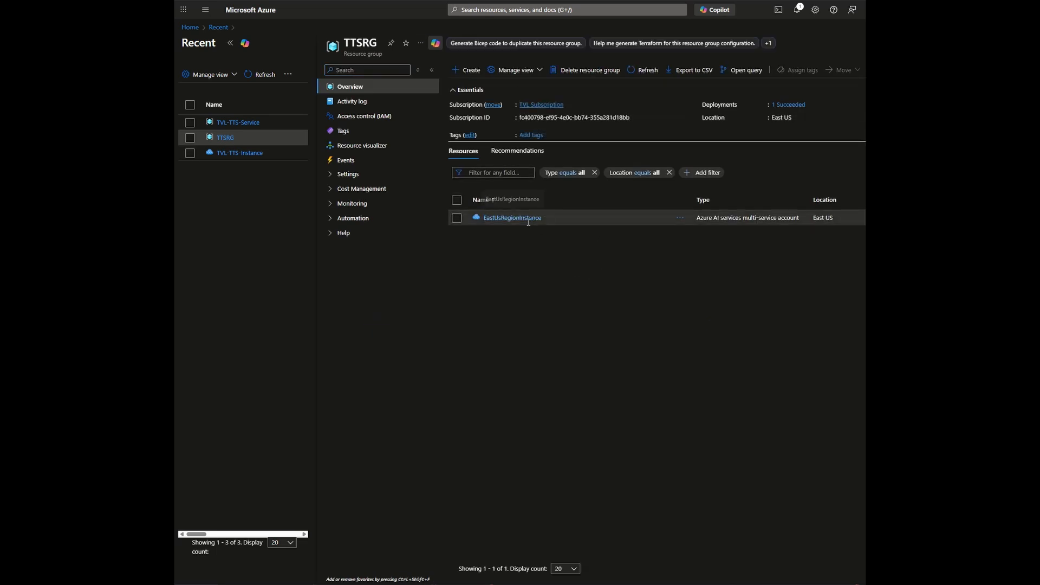
{"action": "left_click", "coordinate": [528, 219]}
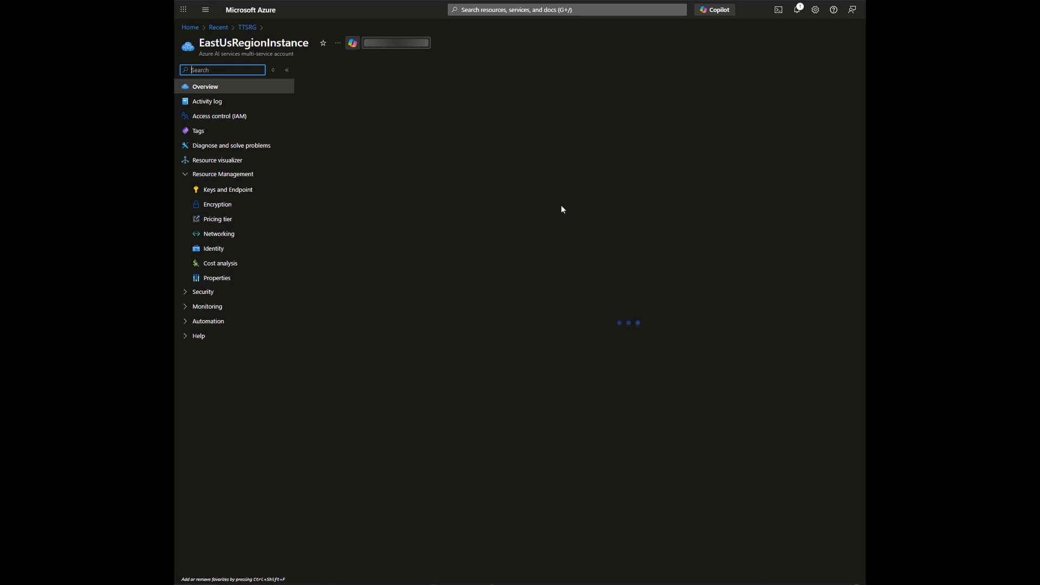
{"action": "key", "text": "alt+Left"}
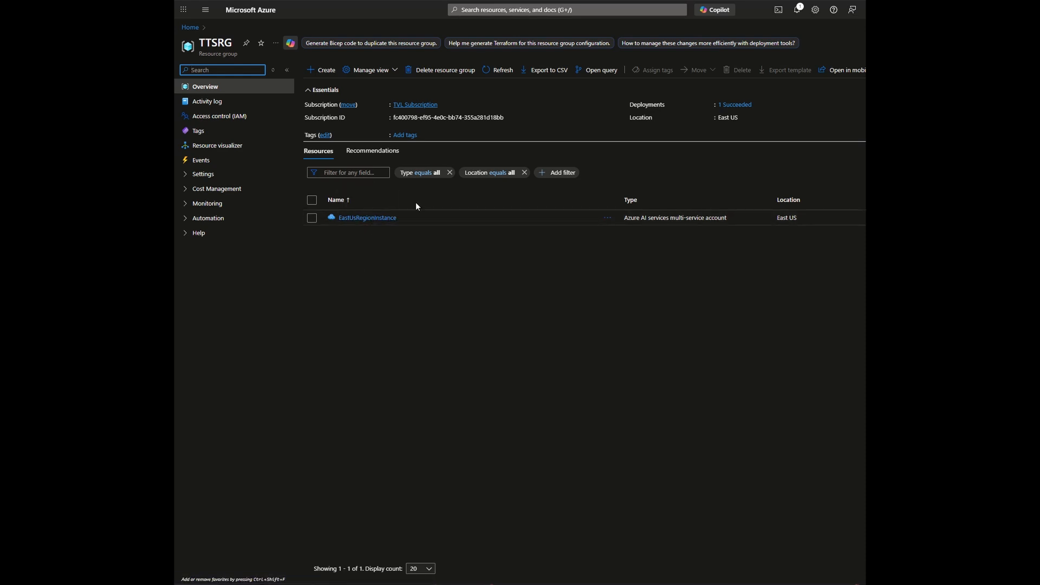
{"action": "left_click", "coordinate": [363, 218]}
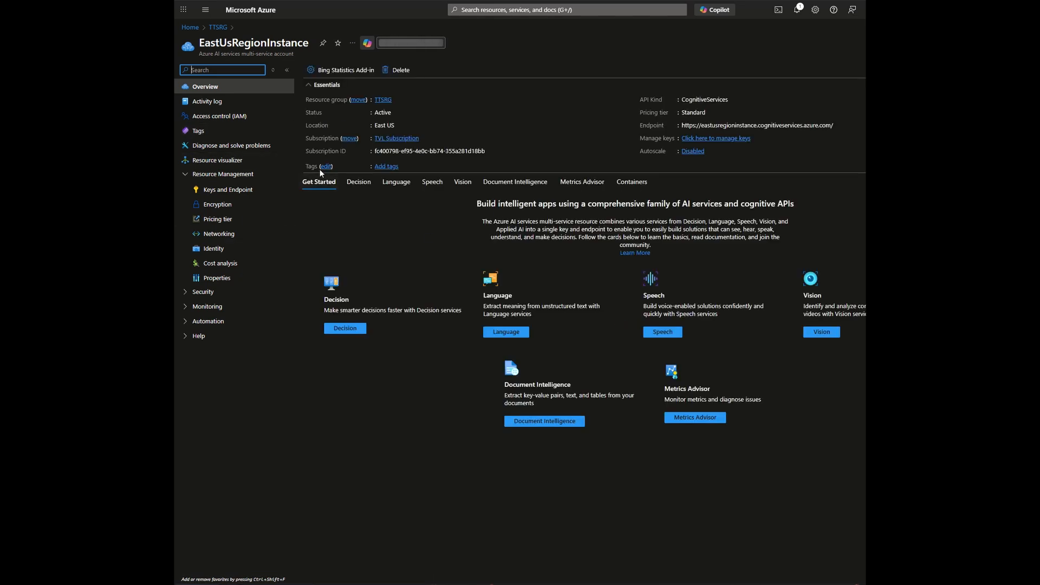
{"action": "left_click", "coordinate": [233, 190]}
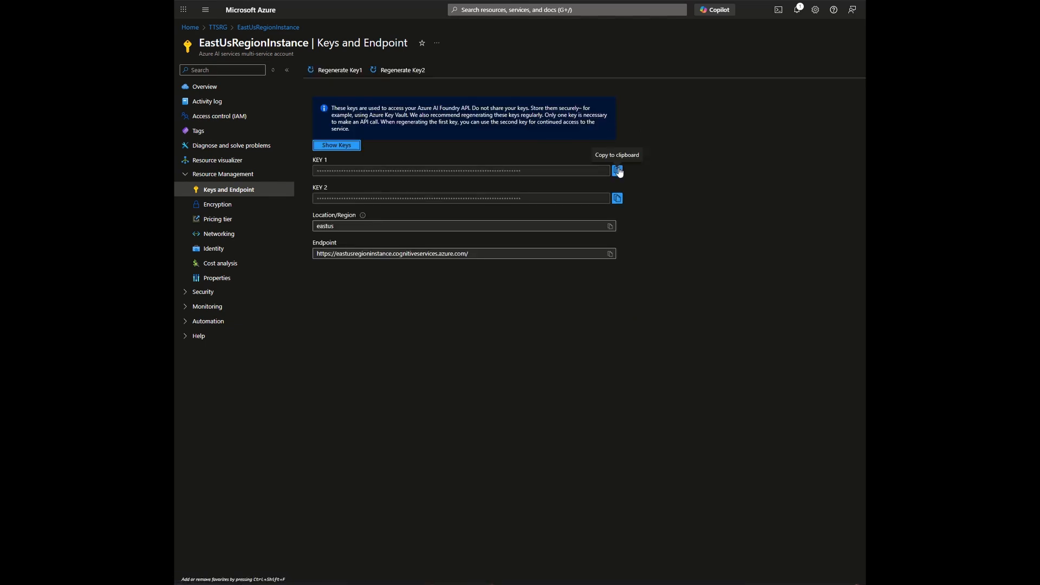
{"action": "left_click", "coordinate": [617, 171]}
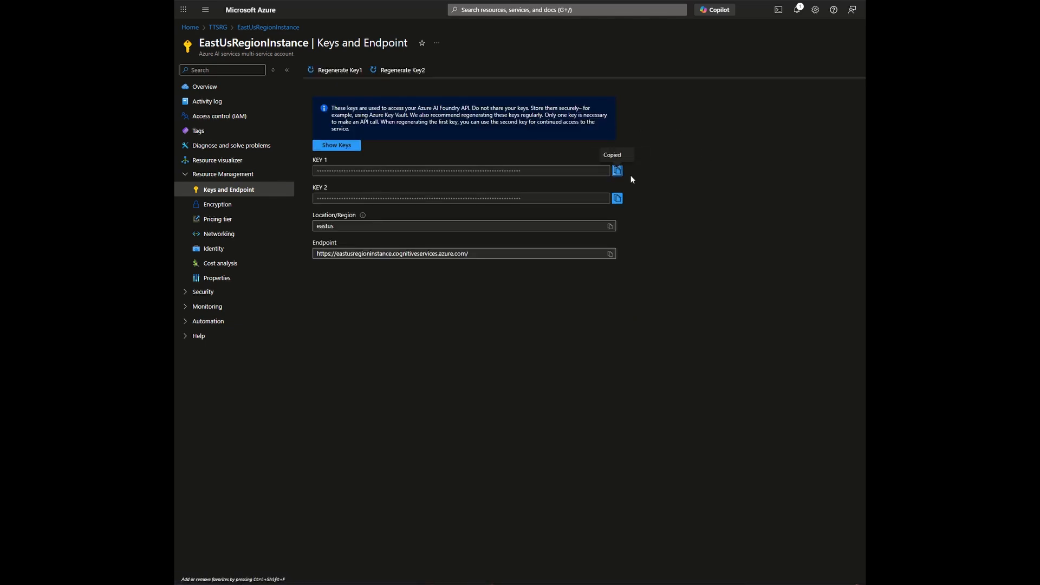
- Switch to the Azure TTS Generator, open its credentials settings and arrange both windows so the Azure location/region value is visible
{"action": "left_click_drag", "start_coordinate": [764, 97], "coordinate": [358, 87]}
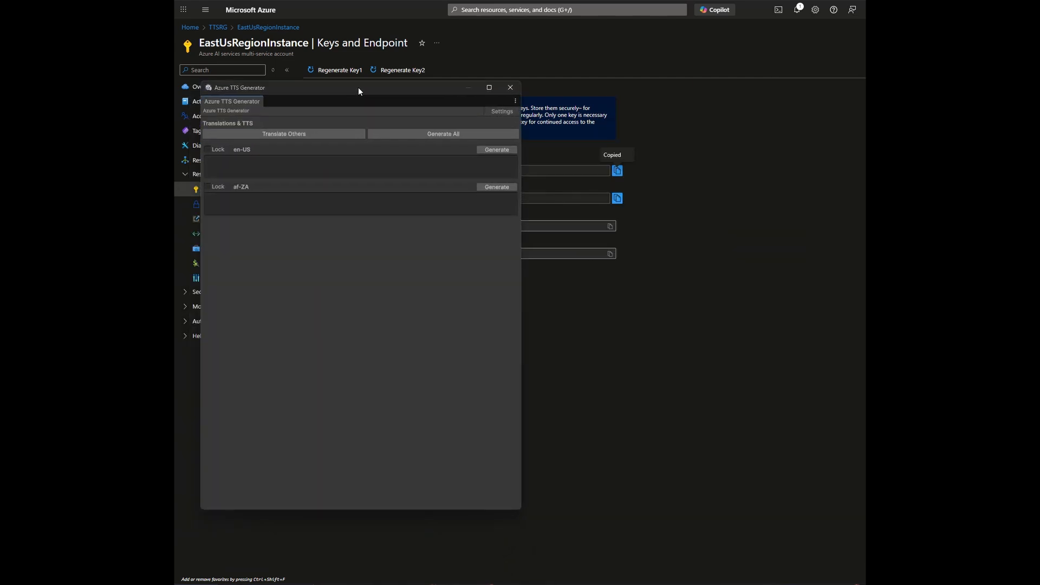
{"action": "left_click", "coordinate": [506, 109]}
{"action": "left_click_drag", "start_coordinate": [678, 82], "coordinate": [619, 83]}
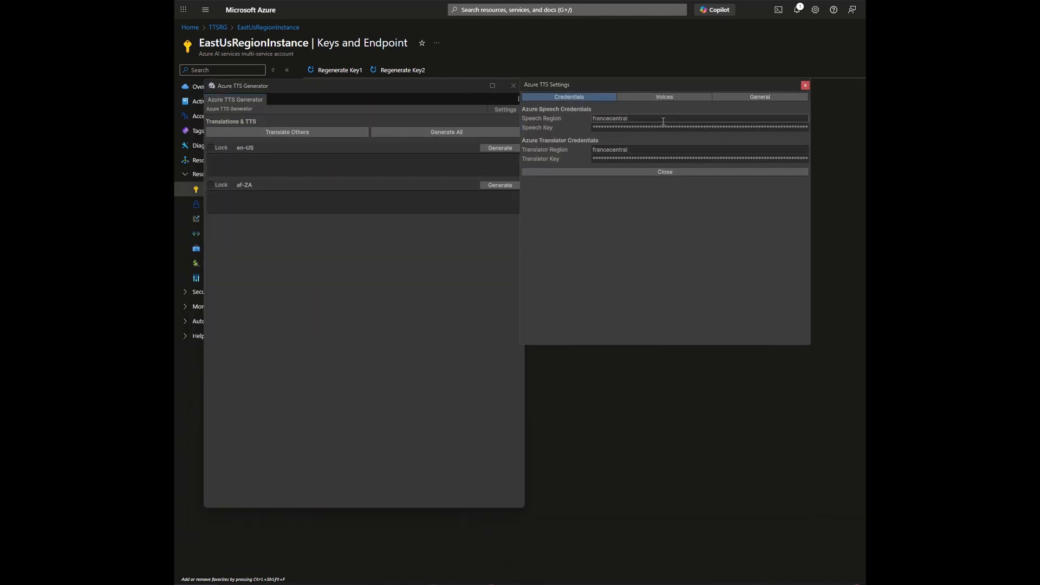
{"action": "left_click", "coordinate": [663, 126]}
{"action": "left_click", "coordinate": [664, 118]}
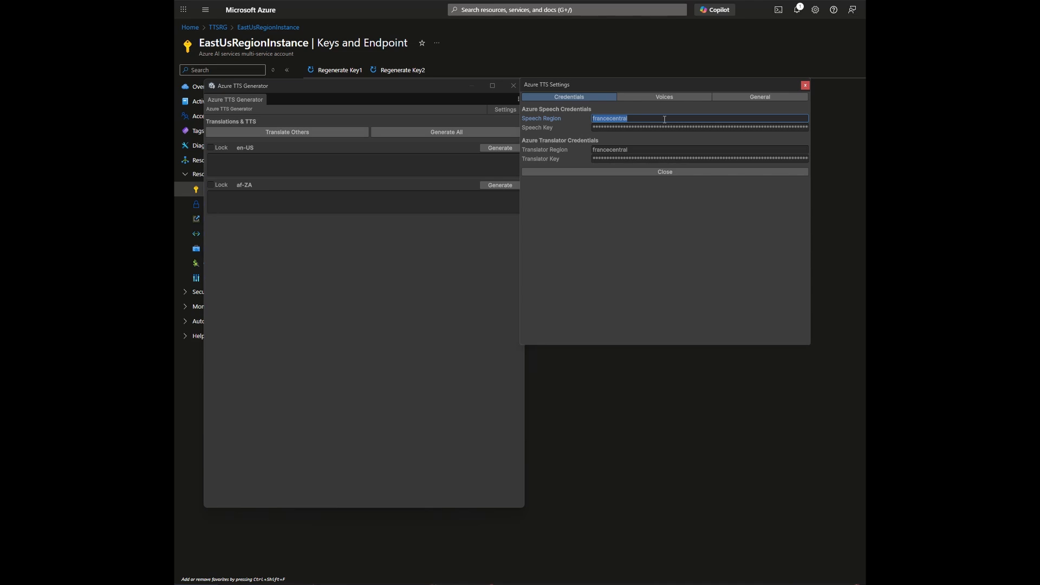
{"action": "left_click_drag", "start_coordinate": [638, 90], "coordinate": [671, 91]}
{"action": "left_click_drag", "start_coordinate": [398, 87], "coordinate": [433, 136]}
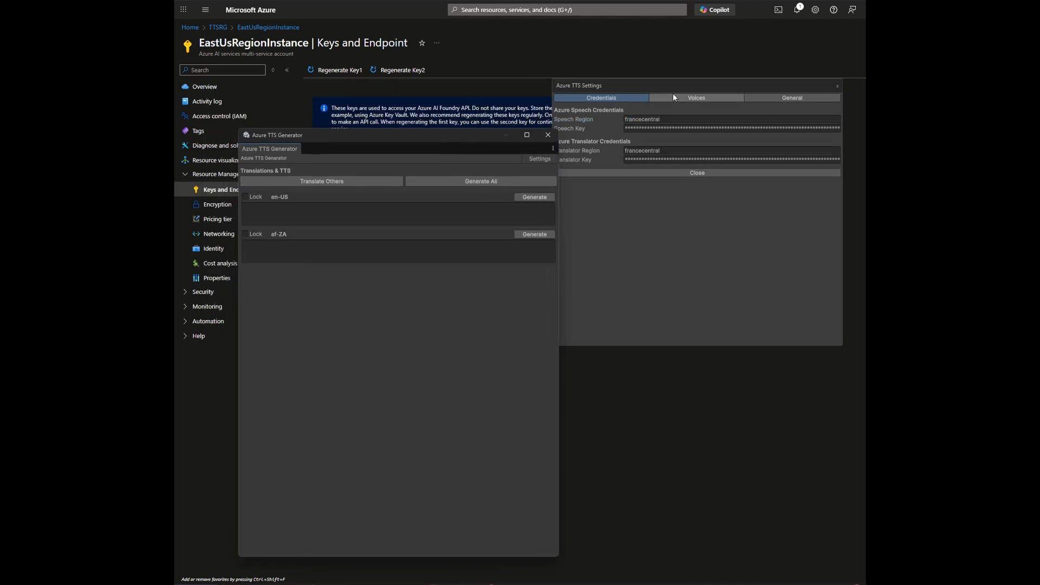
{"action": "left_click_drag", "start_coordinate": [673, 86], "coordinate": [679, 145]}
{"action": "left_click_drag", "start_coordinate": [460, 140], "coordinate": [446, 288]}
- Set the Azure Speech region to eastus and paste the copied API key as the Speech Key
{"action": "left_click", "coordinate": [680, 178]}
{"action": "type", "text": "ea"}
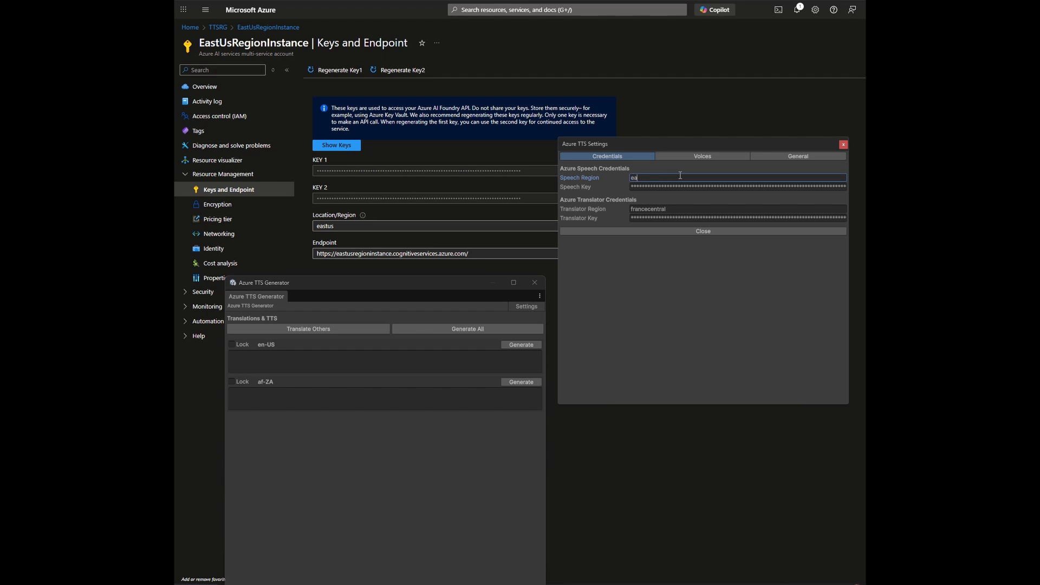
{"action": "type", "text": "stus"}
{"action": "left_click", "coordinate": [692, 187]}
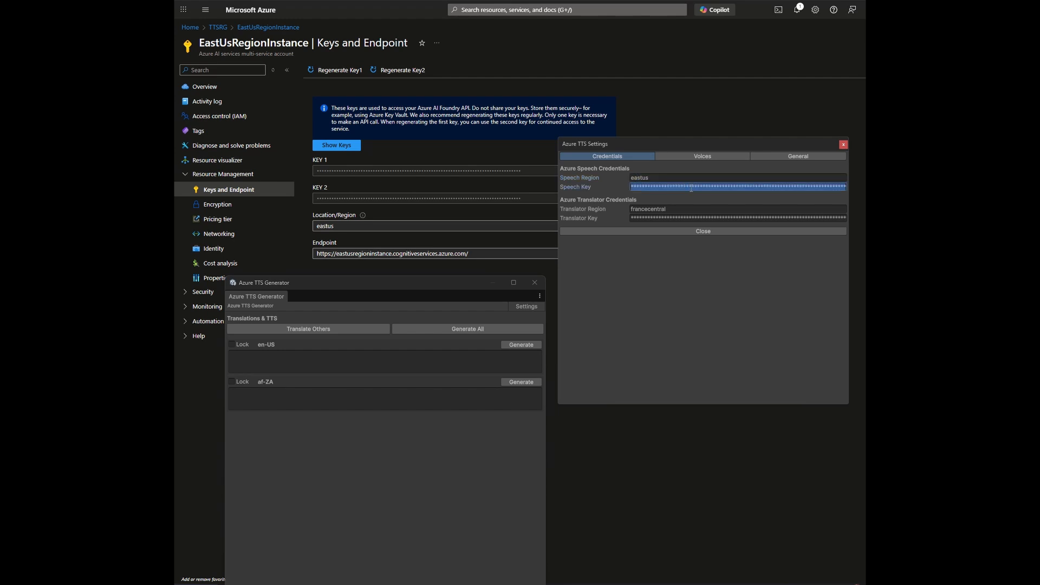
{"action": "key", "text": "ctrl+v"}
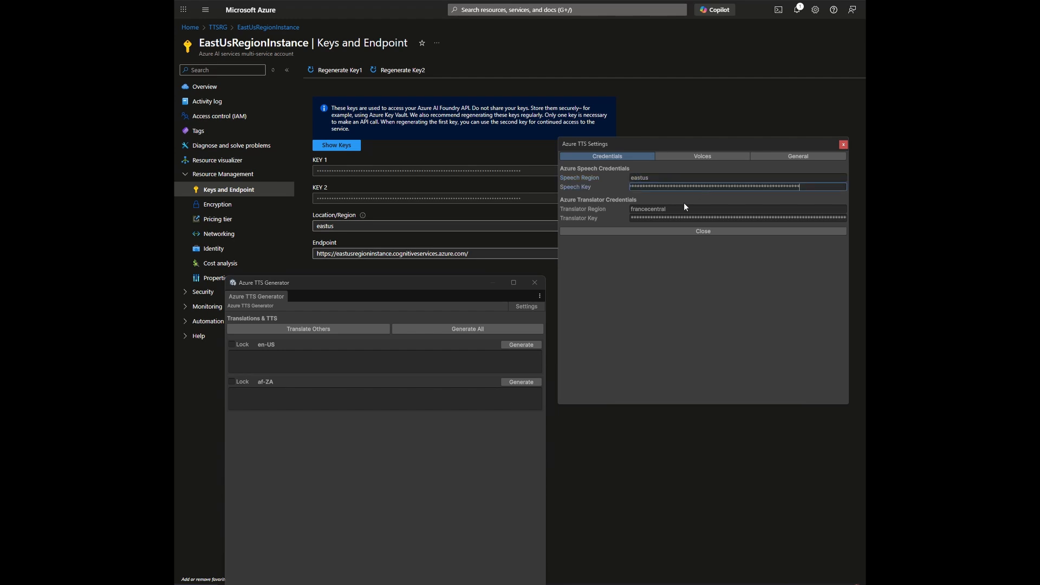
- Set the Azure Translator region to eastus, paste the API key as the Translator Key and close the settings
{"action": "left_click", "coordinate": [688, 209]}
{"action": "type", "text": "east"}
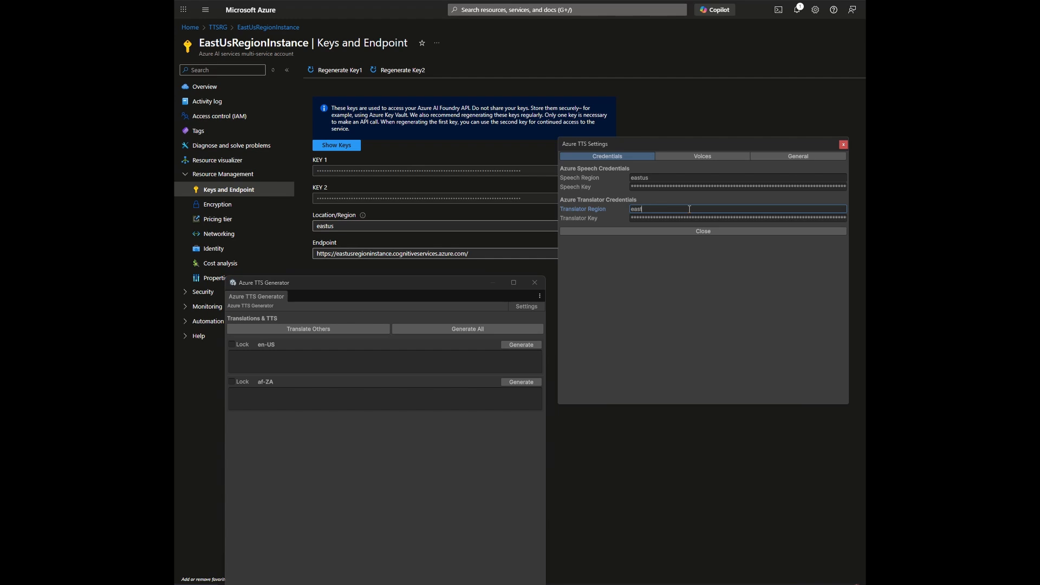
{"action": "type", "text": "y uus"}
{"action": "key", "text": "Tab"}
{"action": "key", "text": "ctrl+v"}
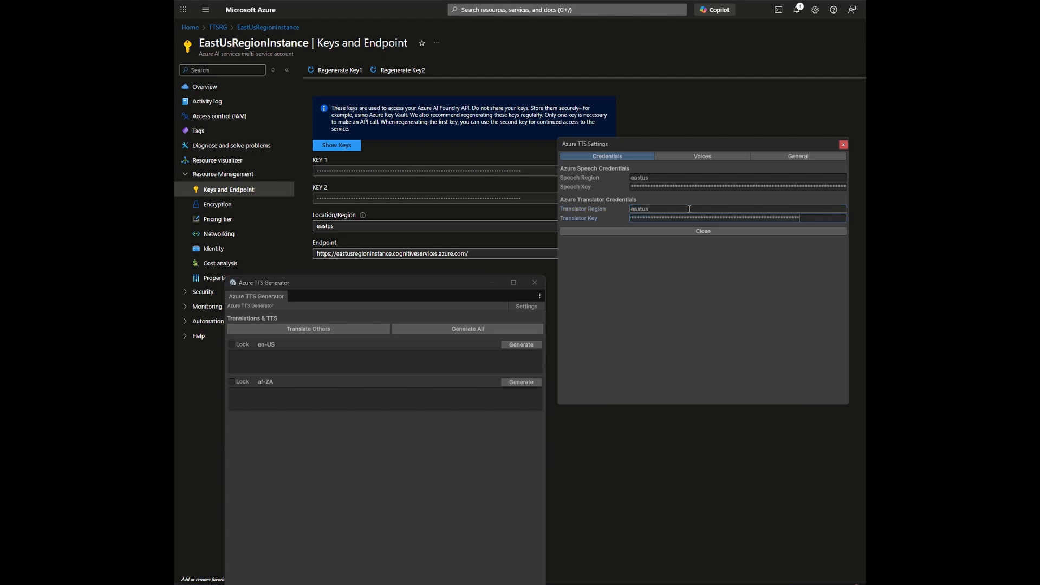
{"action": "left_click", "coordinate": [710, 232]}
- Enter "Hello" as the en-US text in the Azure TTS Generator and translate it into the other language
{"action": "left_click_drag", "start_coordinate": [441, 282], "coordinate": [765, 127]}
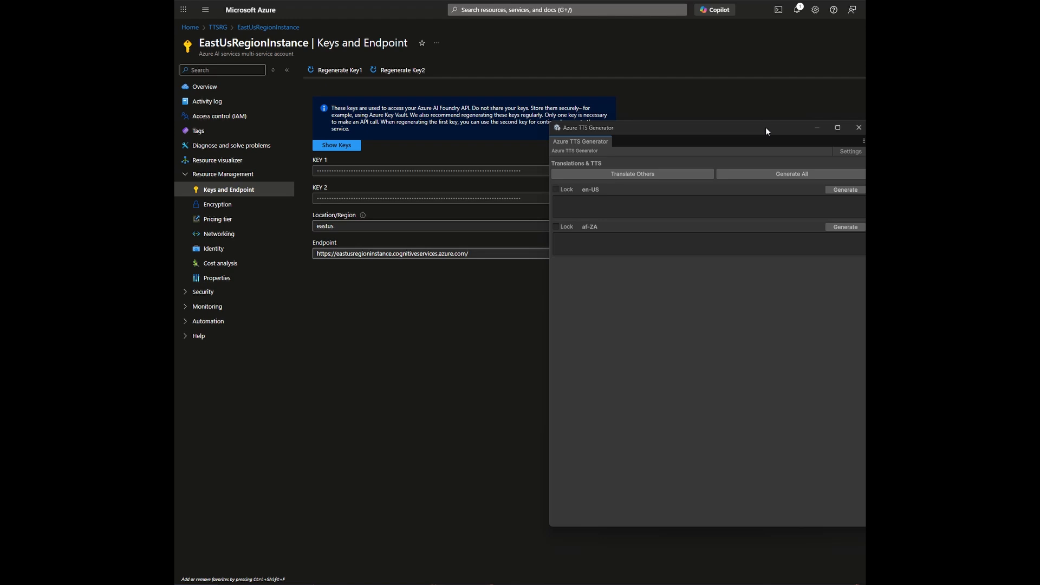
{"action": "left_click", "coordinate": [658, 197]}
{"action": "type", "text": "Hello"}
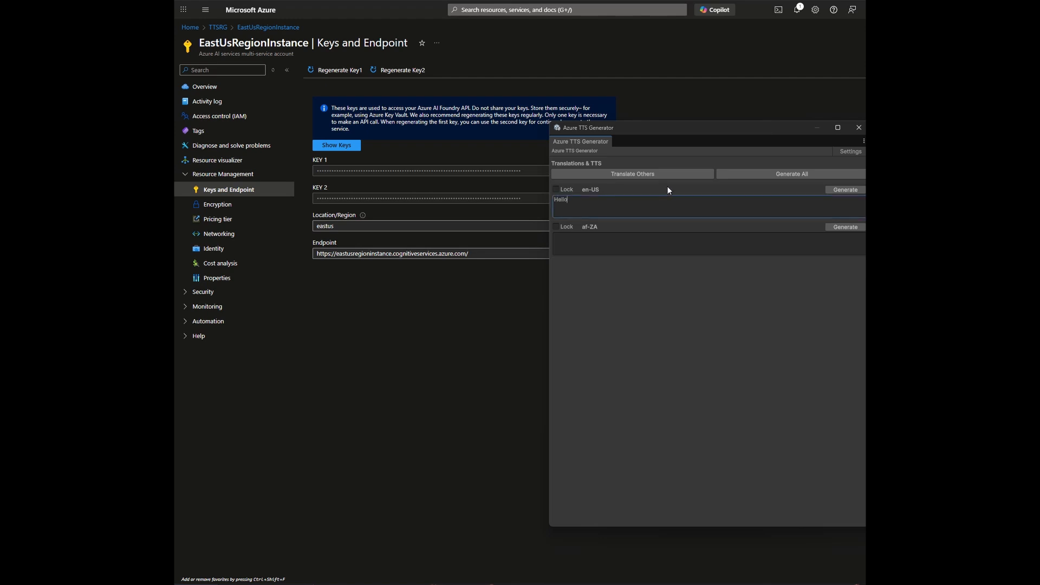
{"action": "left_click", "coordinate": [655, 177]}
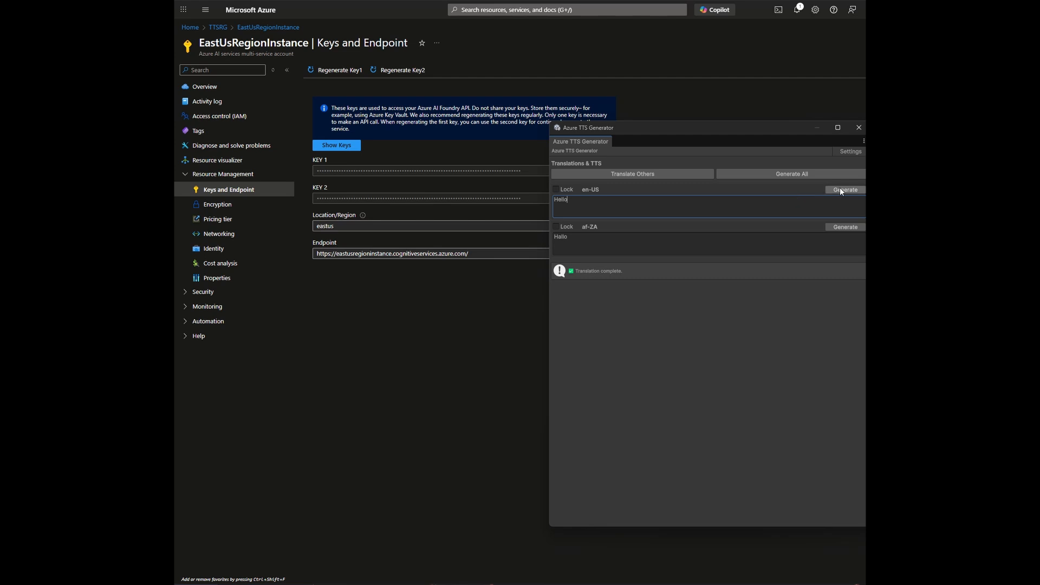
- Bring the generator window fully into view and generate the speech file for the en-US text
{"action": "left_click_drag", "start_coordinate": [788, 125], "coordinate": [770, 119]}
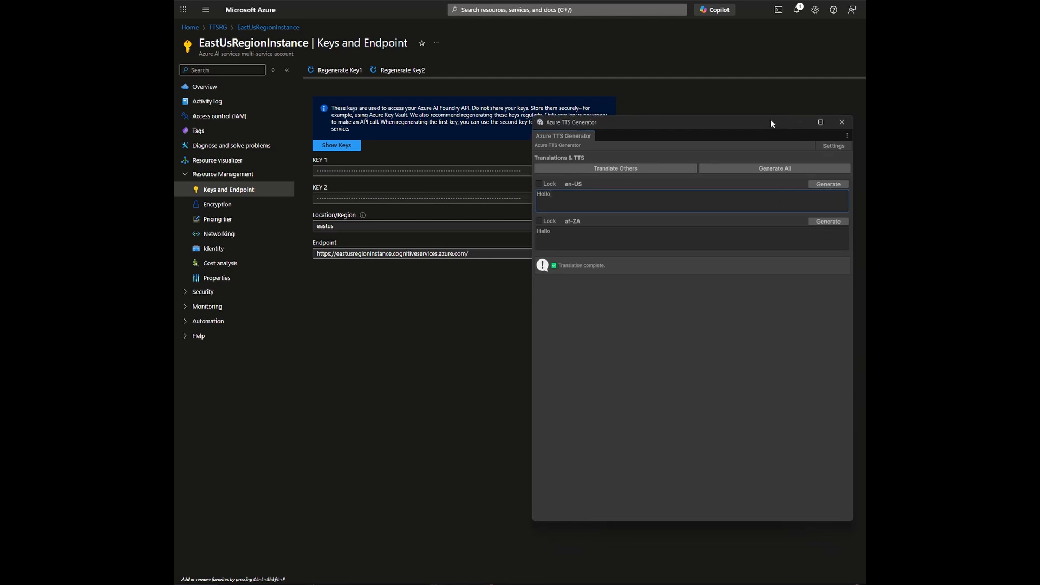
{"action": "left_click", "coordinate": [817, 184]}
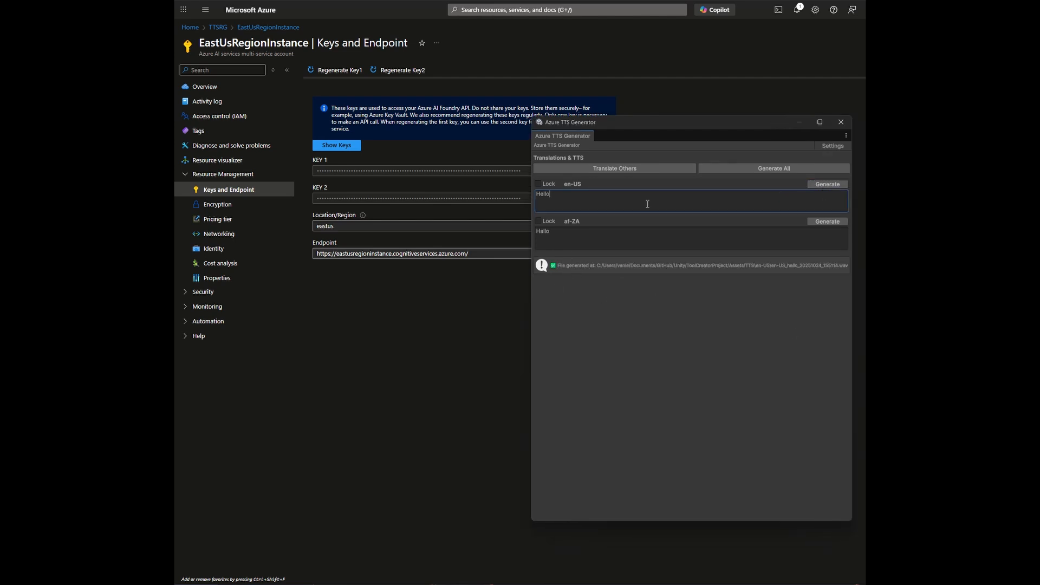